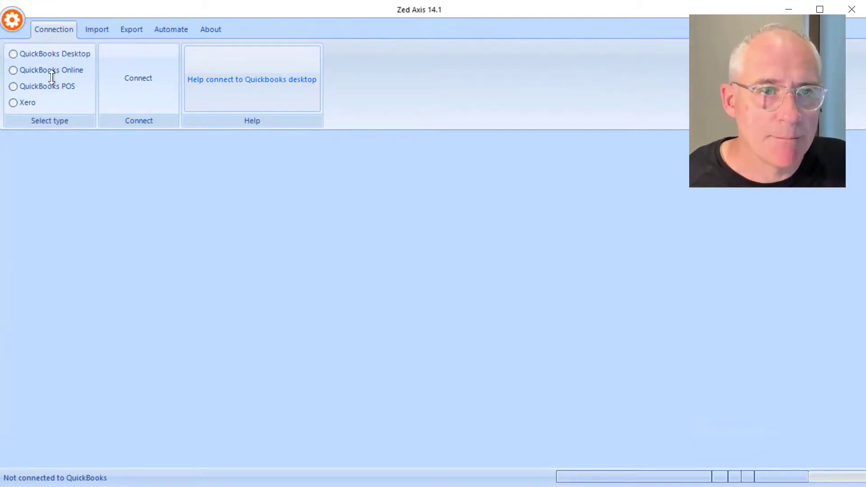
Connect to the QuickBooks Online company Mountain View Architects Inc and show the import features
{"action": "left_click", "coordinate": [13, 70]}
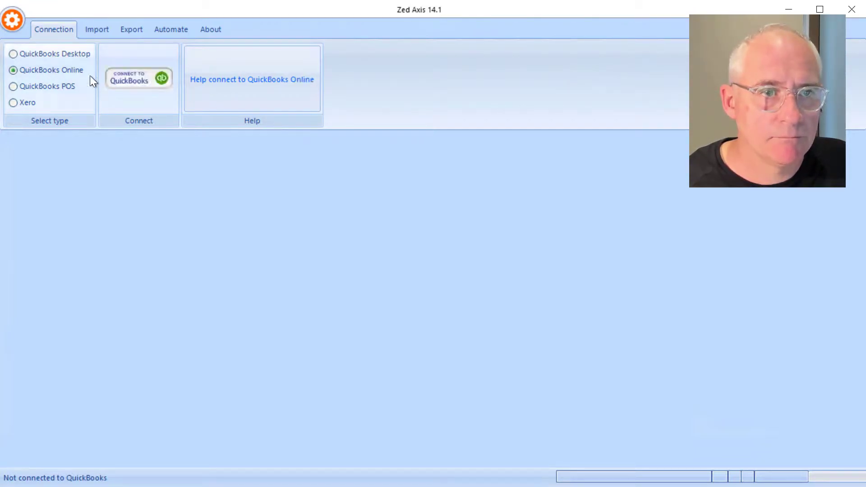
{"action": "left_click", "coordinate": [123, 75]}
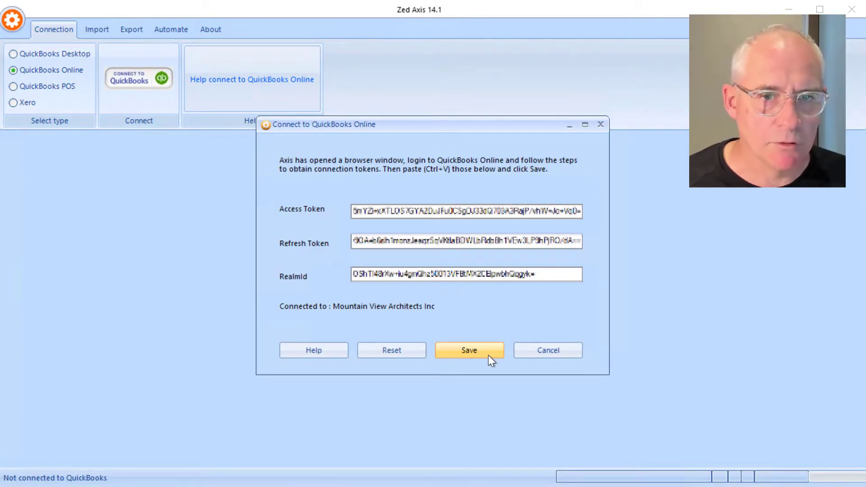
{"action": "left_click", "coordinate": [488, 356]}
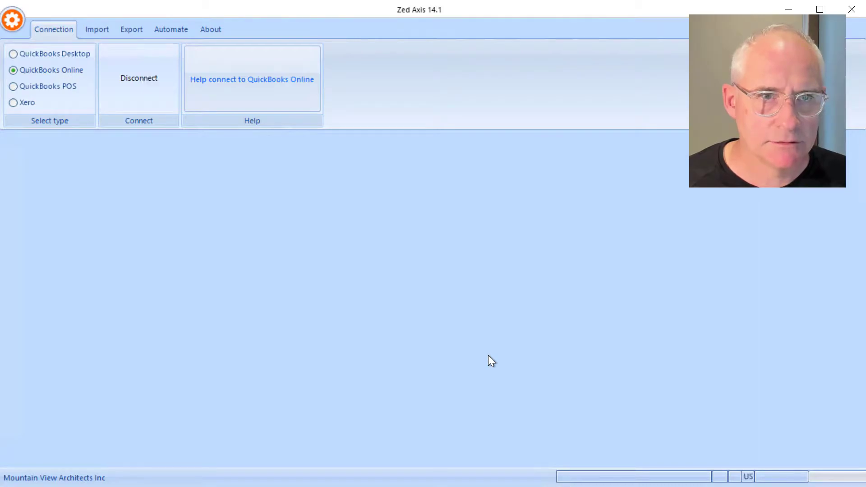
{"action": "left_click", "coordinate": [96, 28]}
Load Estimates.txt from the Test Data > QuickBooks Online folder into the import grid
{"action": "left_click", "coordinate": [82, 58]}
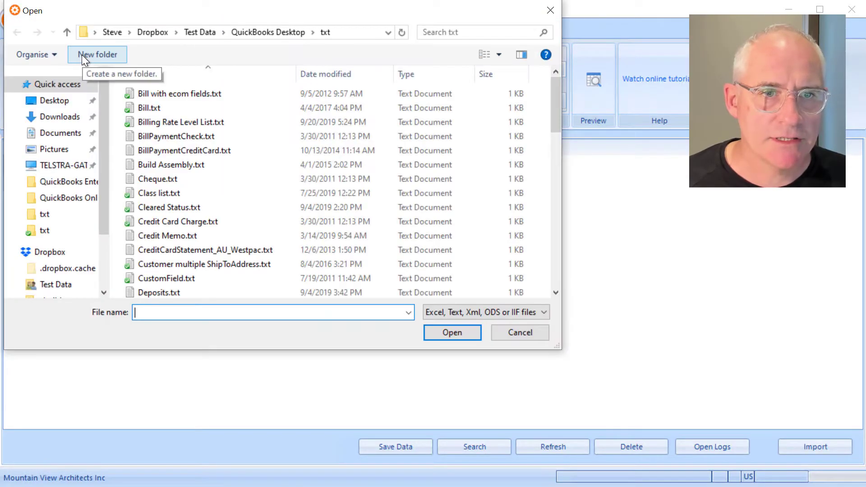
{"action": "left_click", "coordinate": [210, 35]}
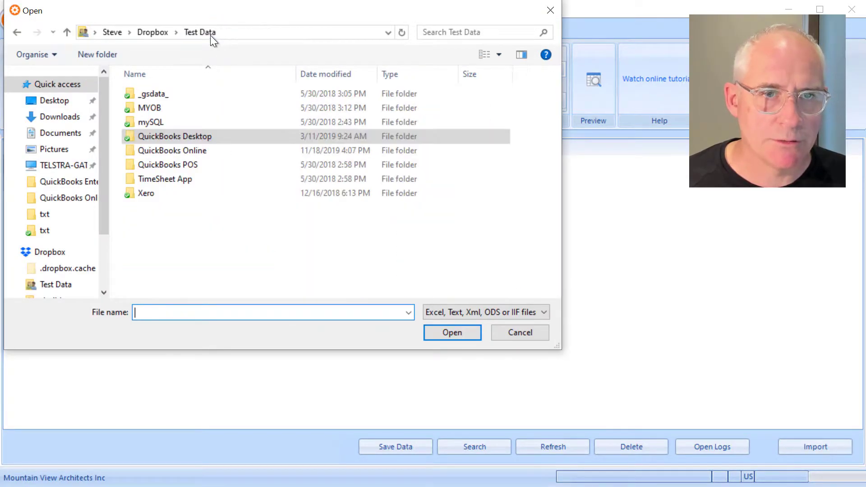
{"action": "left_click", "coordinate": [188, 151]}
{"action": "double_click", "coordinate": [189, 150]}
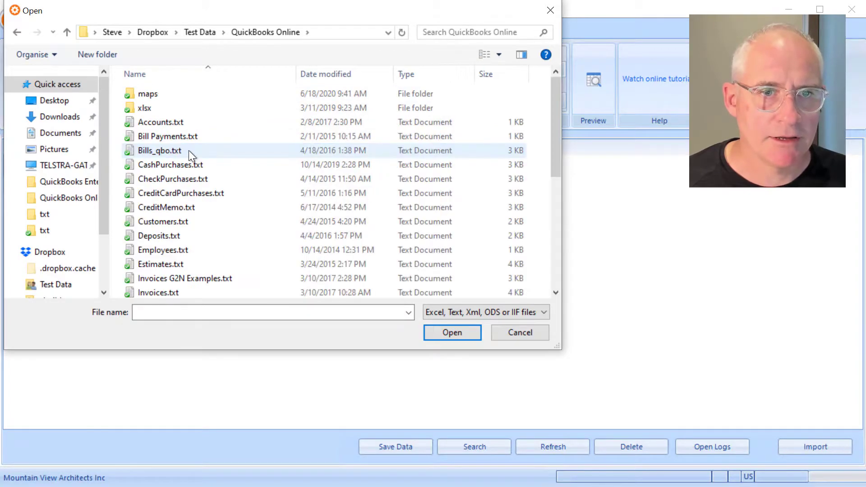
{"action": "double_click", "coordinate": [175, 264]}
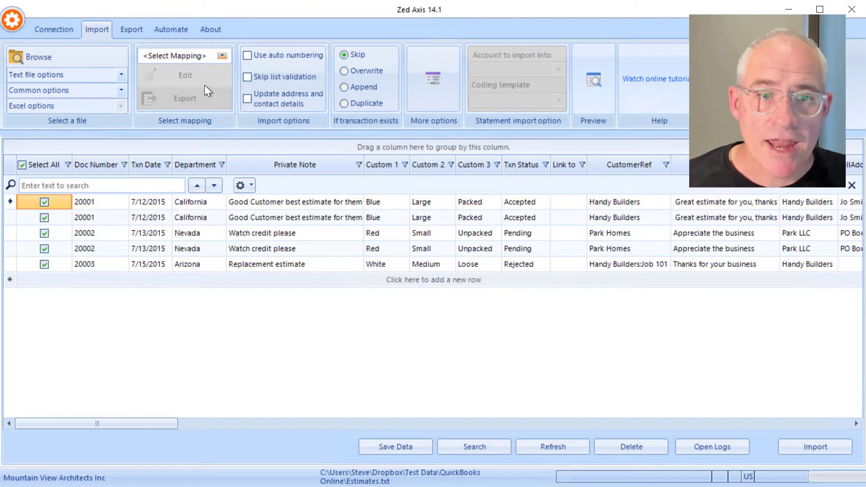
Open the Column Mappings editor and set its transaction type to Estimate
{"action": "left_click", "coordinate": [204, 85]}
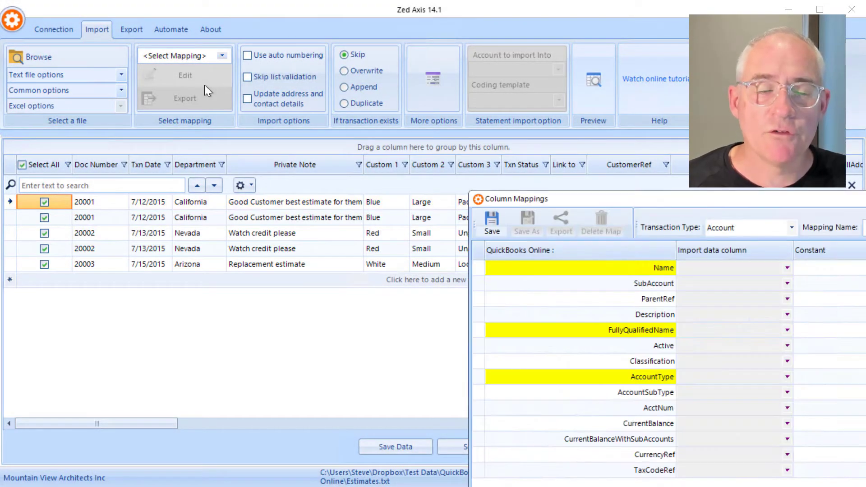
{"action": "left_click_drag", "start_coordinate": [675, 200], "coordinate": [270, 61]}
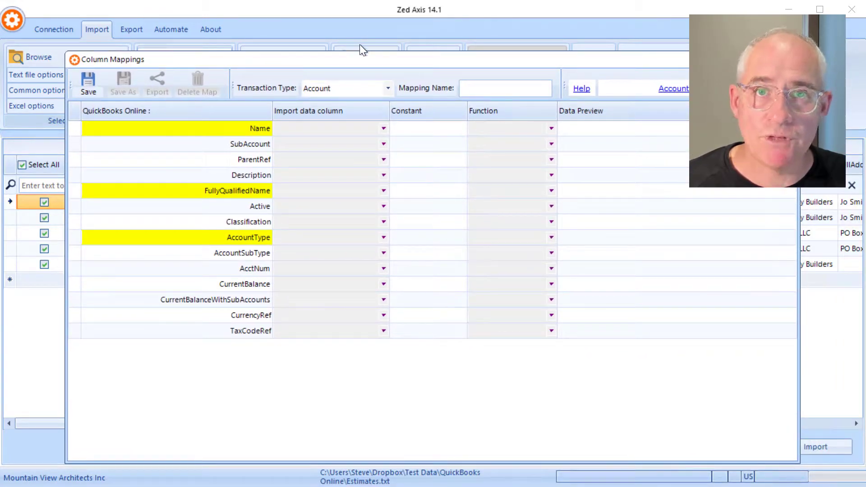
{"action": "left_click", "coordinate": [388, 88]}
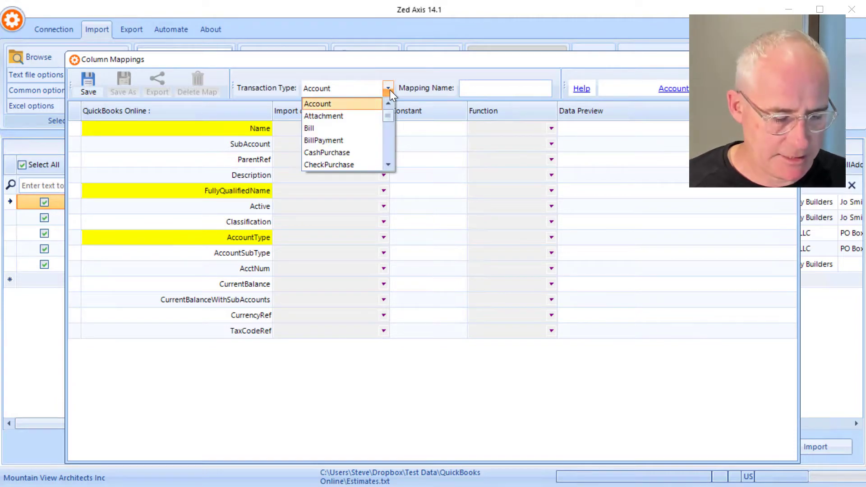
{"action": "key", "text": "e"}
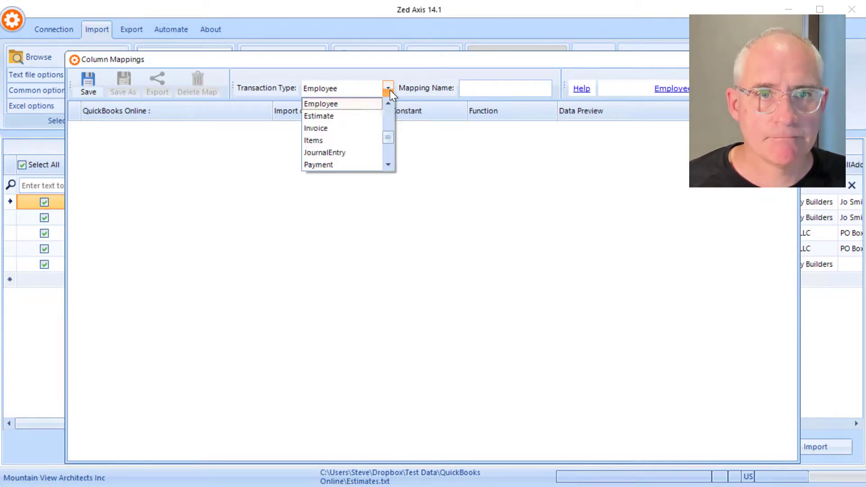
{"action": "left_click", "coordinate": [389, 89]}
{"action": "left_click", "coordinate": [387, 89]}
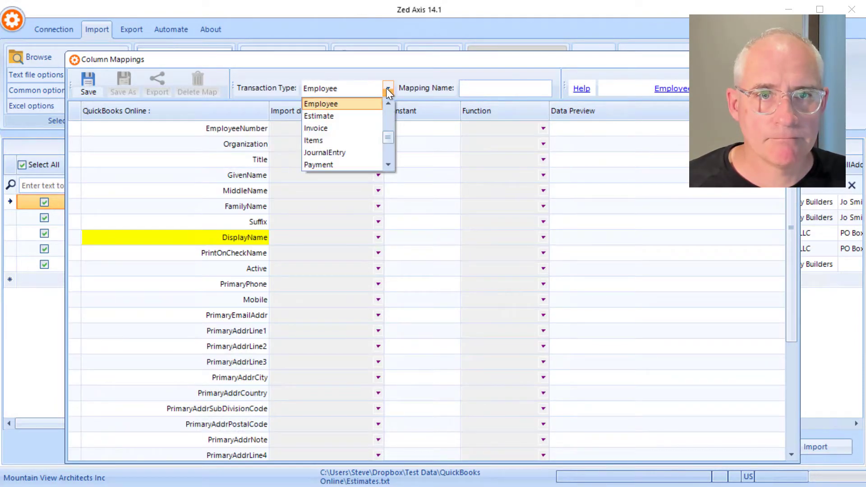
{"action": "left_click", "coordinate": [344, 120]}
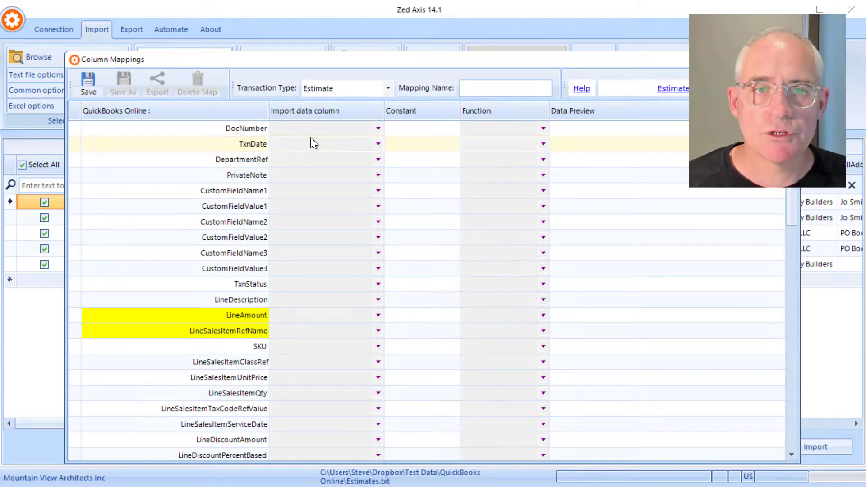
Map DocNumber, TxnDate and the line description, amount, item and quantity fields to their file columns
{"action": "left_click", "coordinate": [378, 128]}
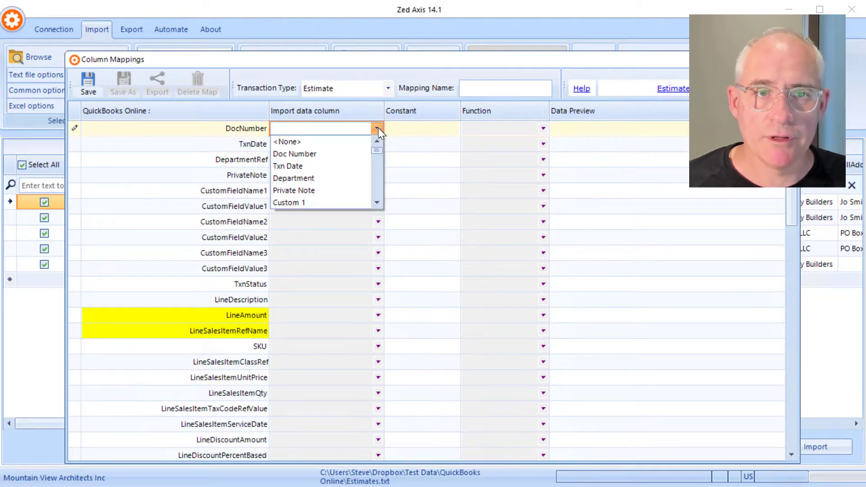
{"action": "left_click", "coordinate": [340, 153]}
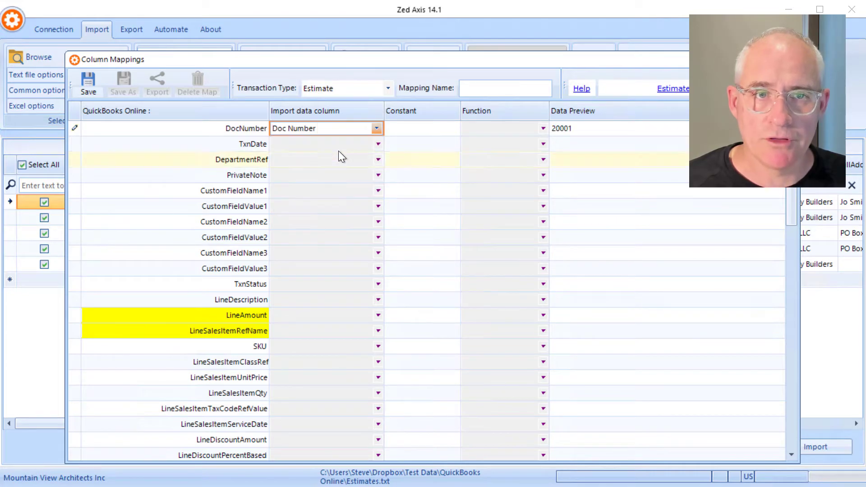
{"action": "left_click", "coordinate": [366, 144]}
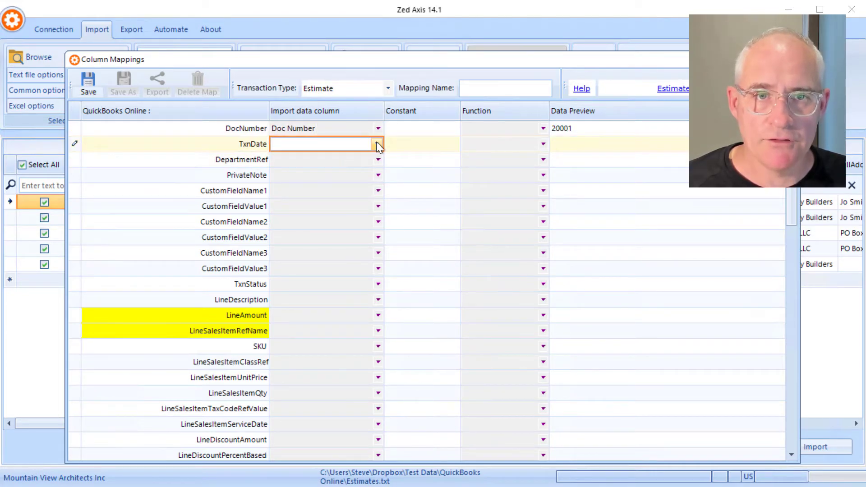
{"action": "left_click", "coordinate": [376, 144]}
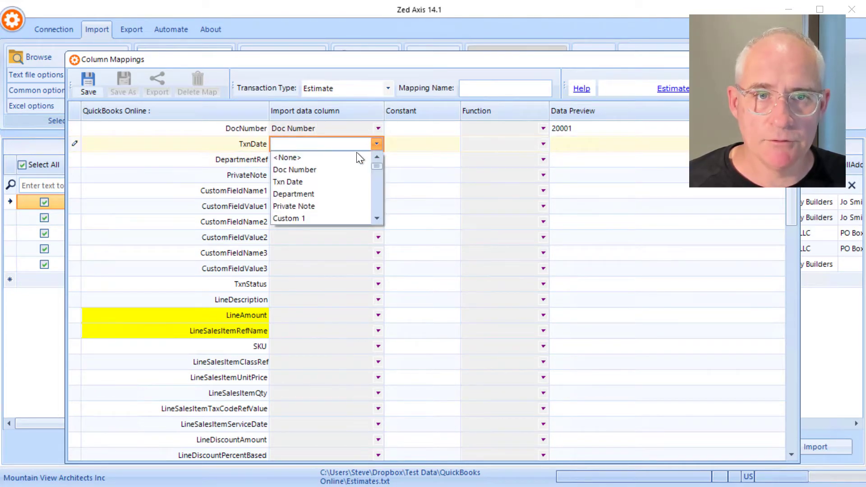
{"action": "left_click", "coordinate": [332, 180]}
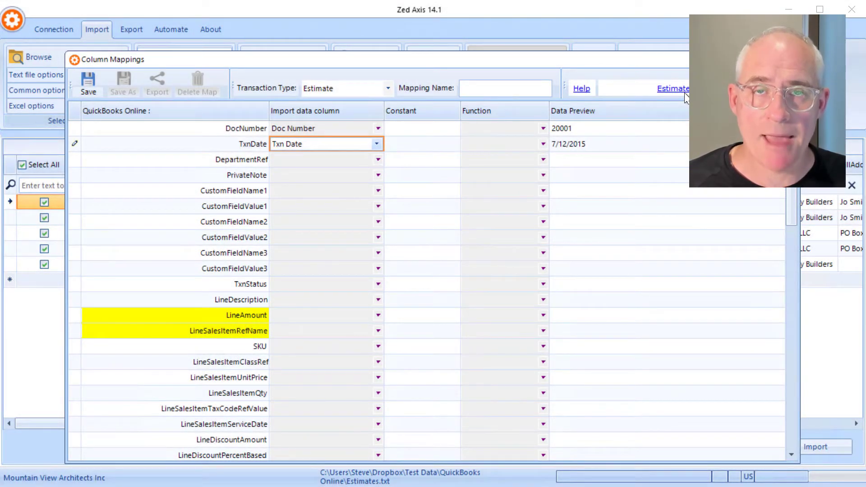
{"action": "left_click", "coordinate": [684, 93]}
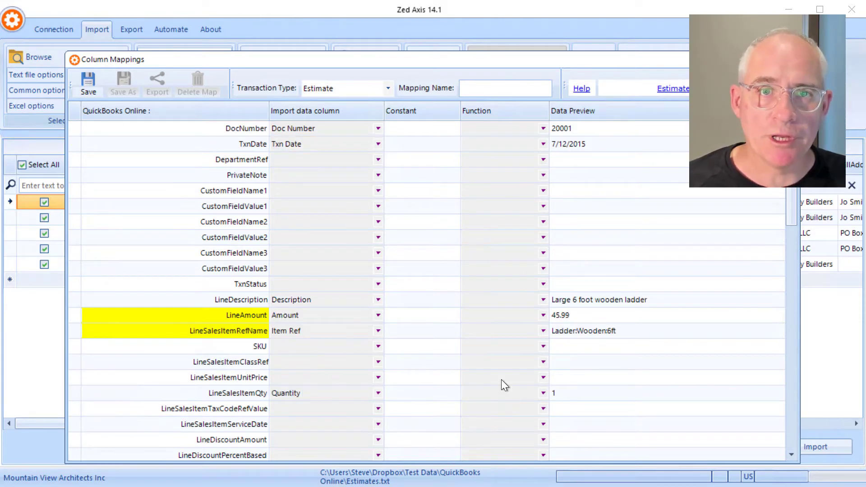
Save the column mapping under the name 'Estimate Mapping'
{"action": "left_click", "coordinate": [470, 88]}
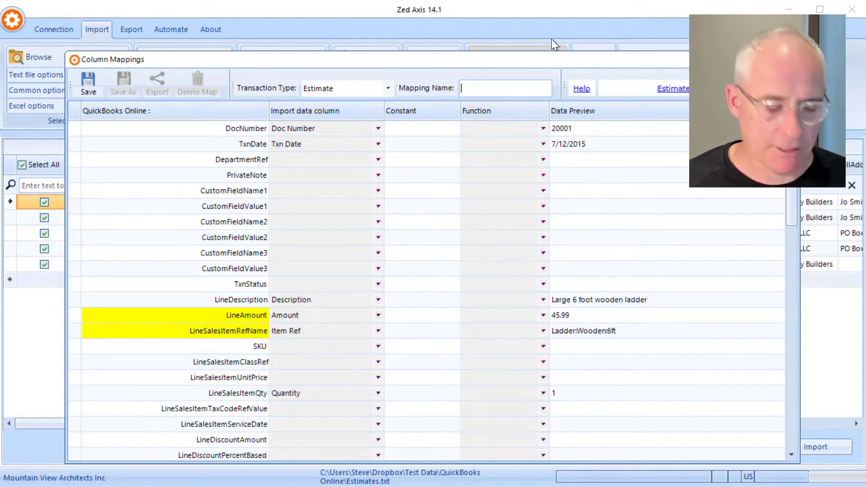
{"action": "type", "text": "Estimat"}
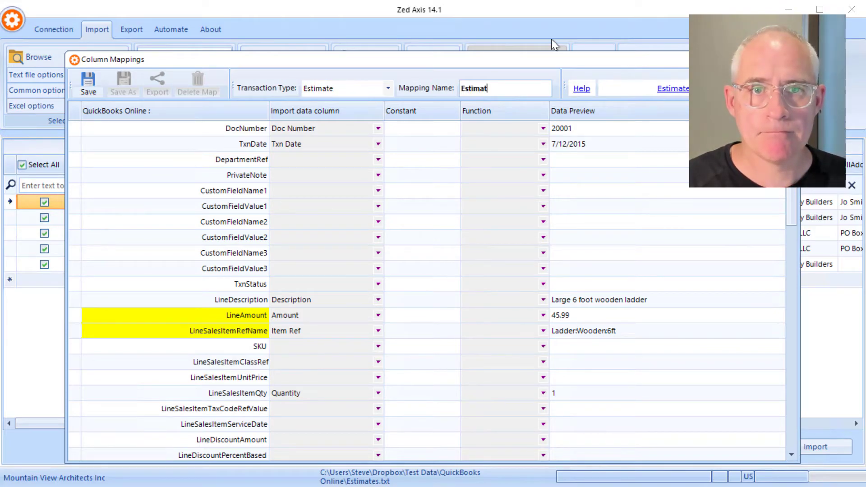
{"action": "type", "text": "e Mapping"}
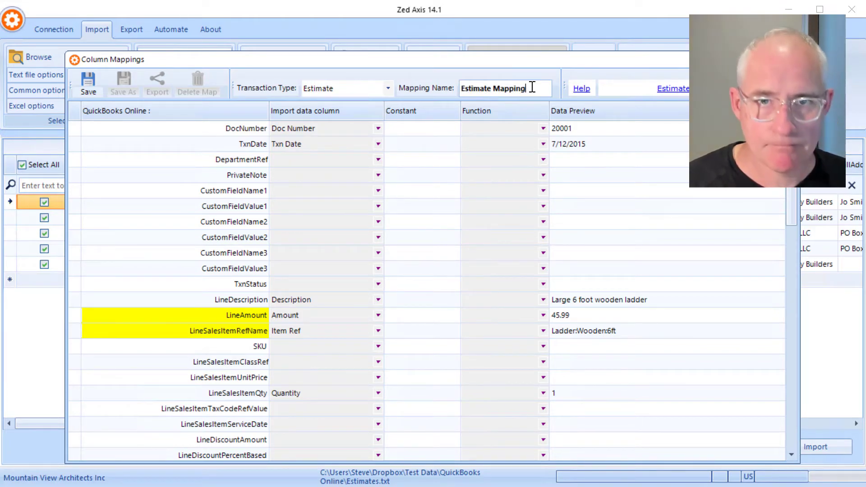
{"action": "left_click", "coordinate": [81, 93]}
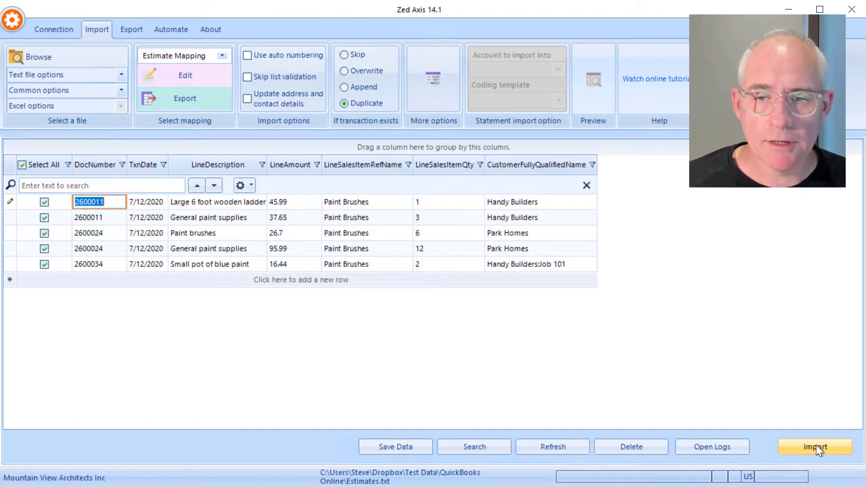
Import the three estimates into QuickBooks Online and view estimate 2600011 there
{"action": "left_click", "coordinate": [816, 446]}
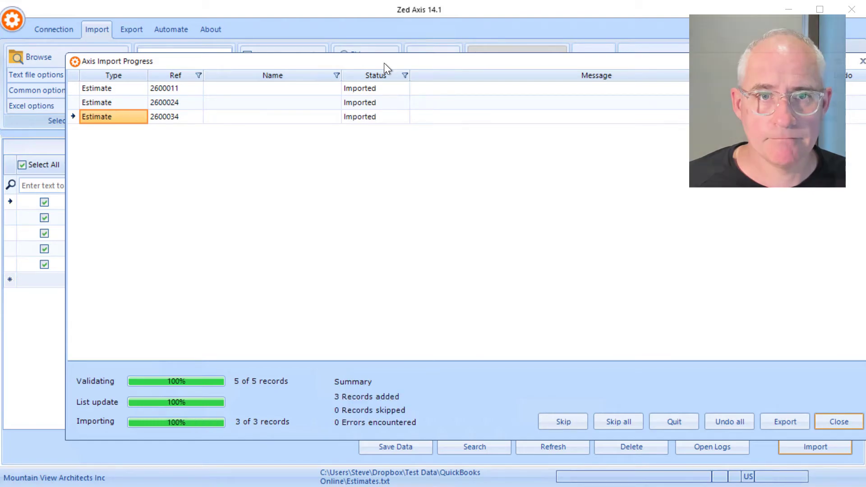
{"action": "left_click_drag", "start_coordinate": [372, 60], "coordinate": [351, 55]}
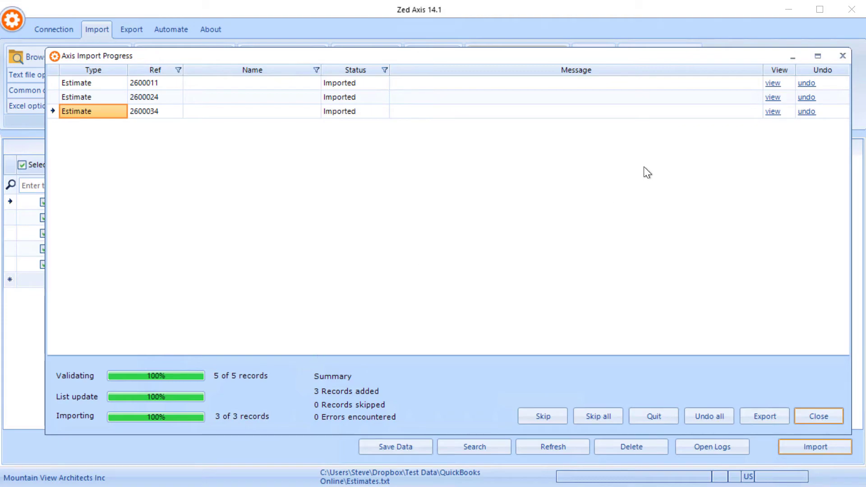
{"action": "left_click", "coordinate": [769, 86]}
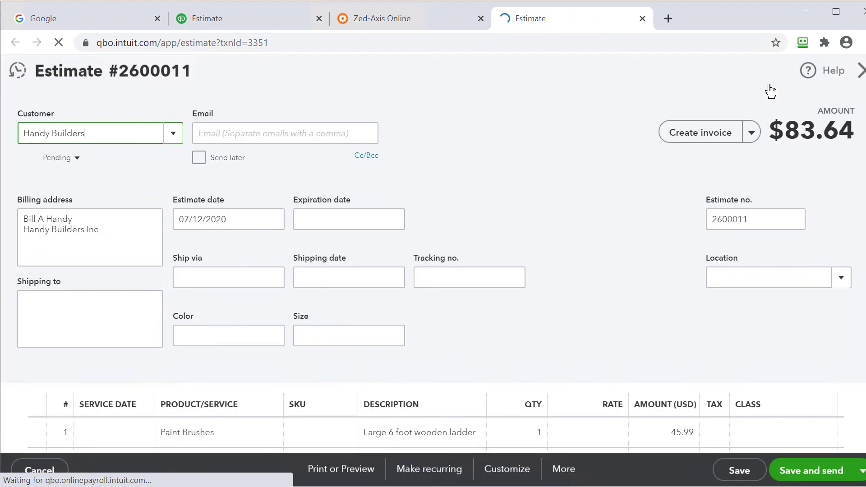
{"action": "scroll", "coordinate": [636, 191], "scroll_direction": "down", "scroll_amount": 1}
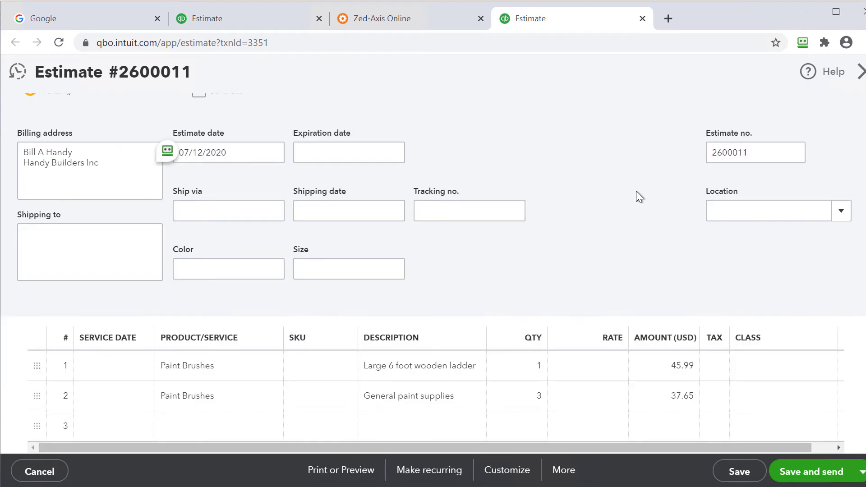
{"action": "key", "text": "alt+Tab"}
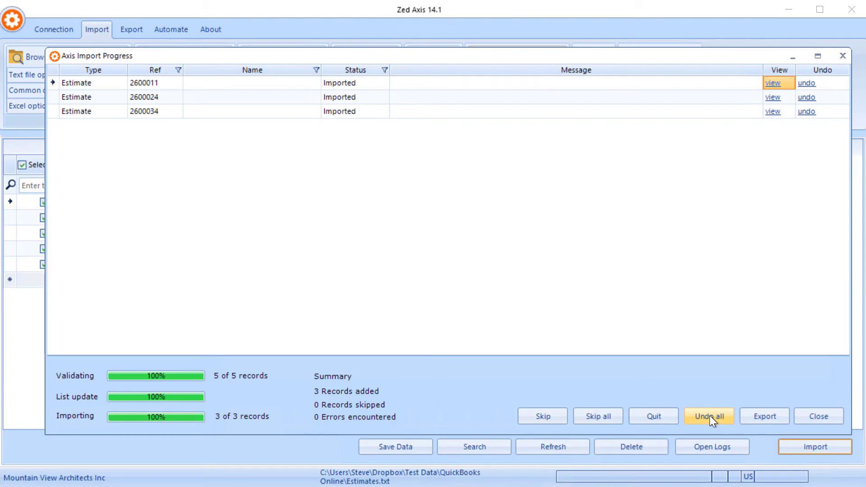
Close the Axis Import Progress results window
{"action": "left_click", "coordinate": [808, 414]}
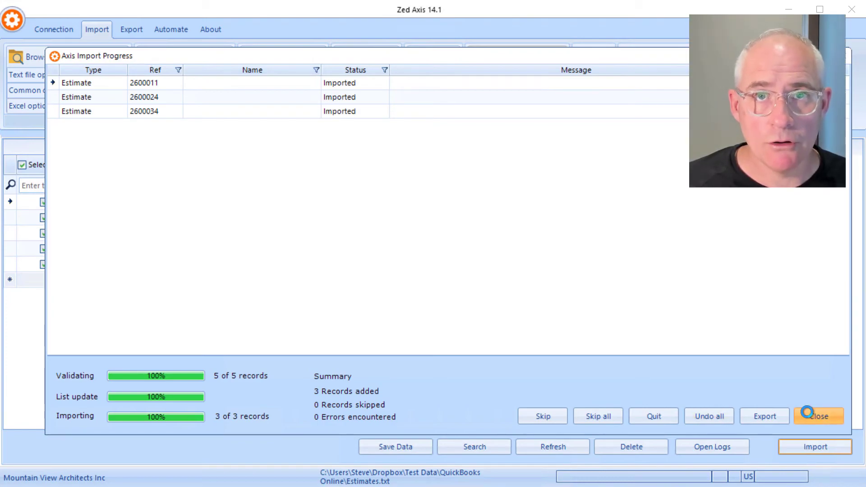